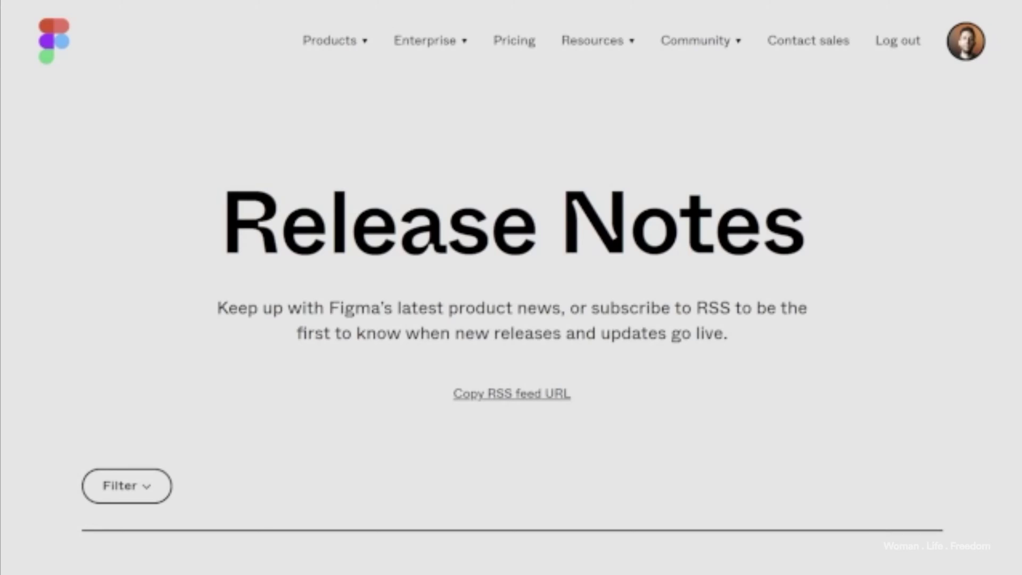
Step: Open the Learn article from Meet multi-edit and scroll to its Multi-edit variants section
scroll(613, 219, down, 20)
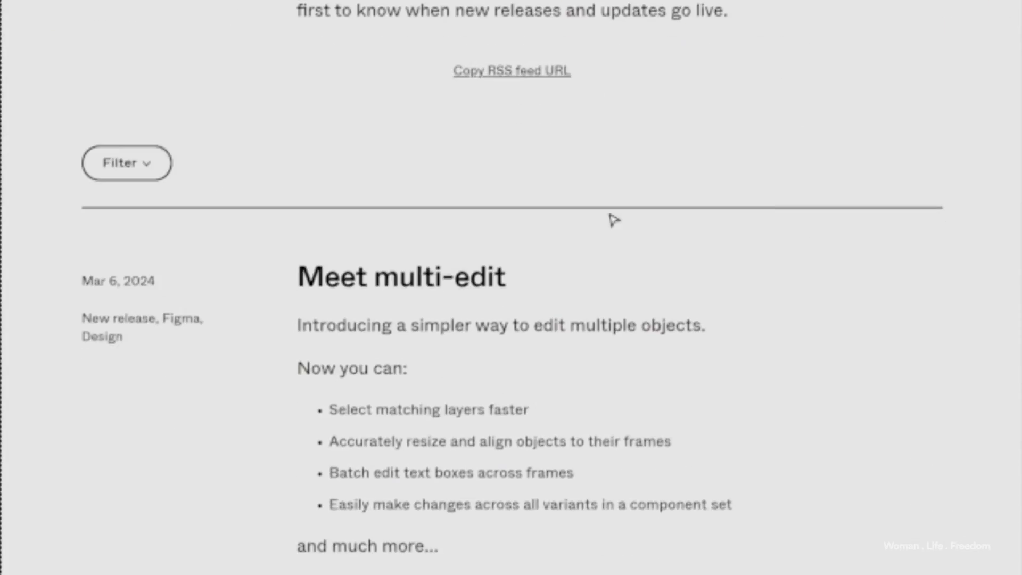
scroll(631, 271, down, 17)
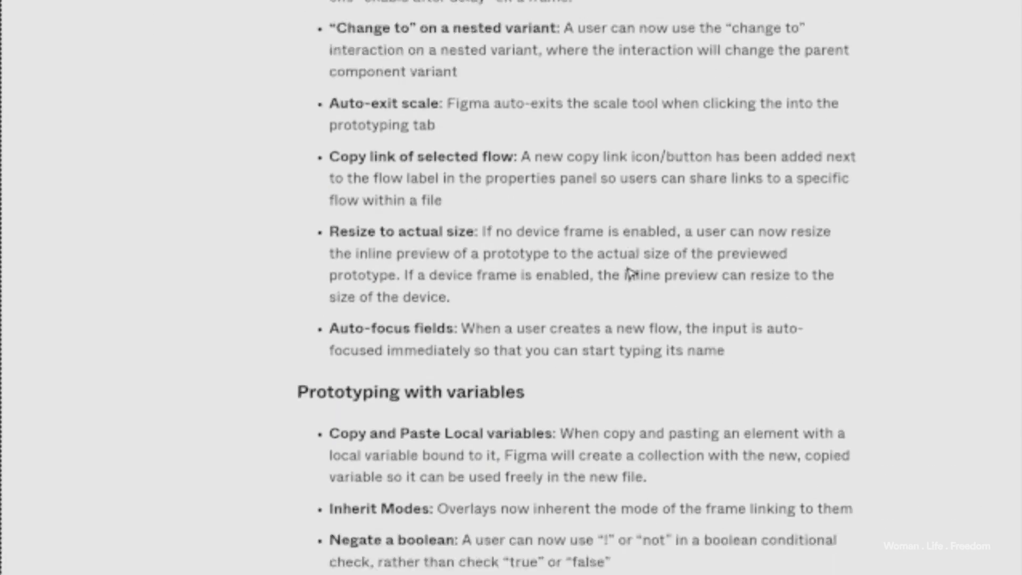
scroll(633, 275, up, 20)
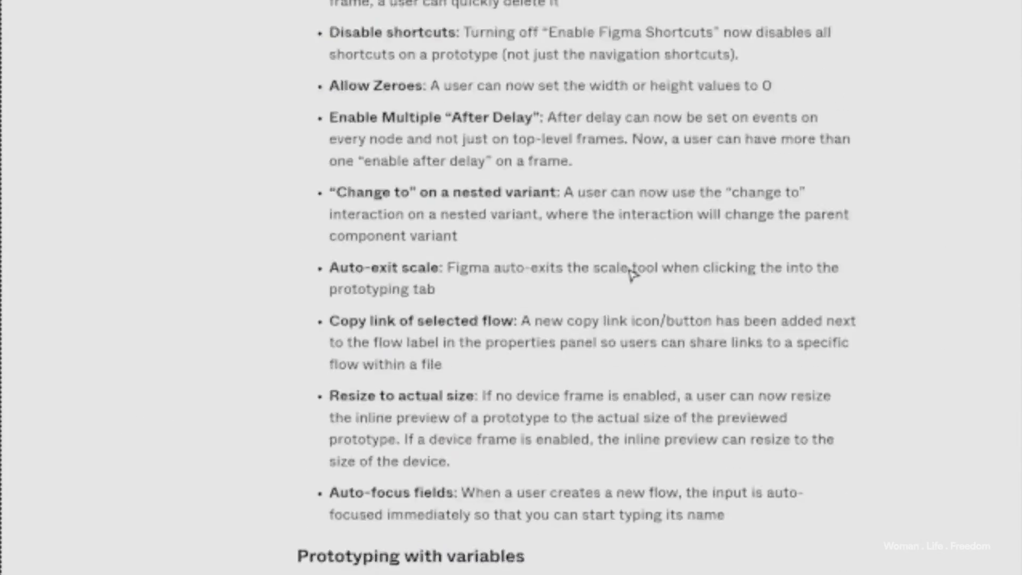
scroll(632, 275, up, 5)
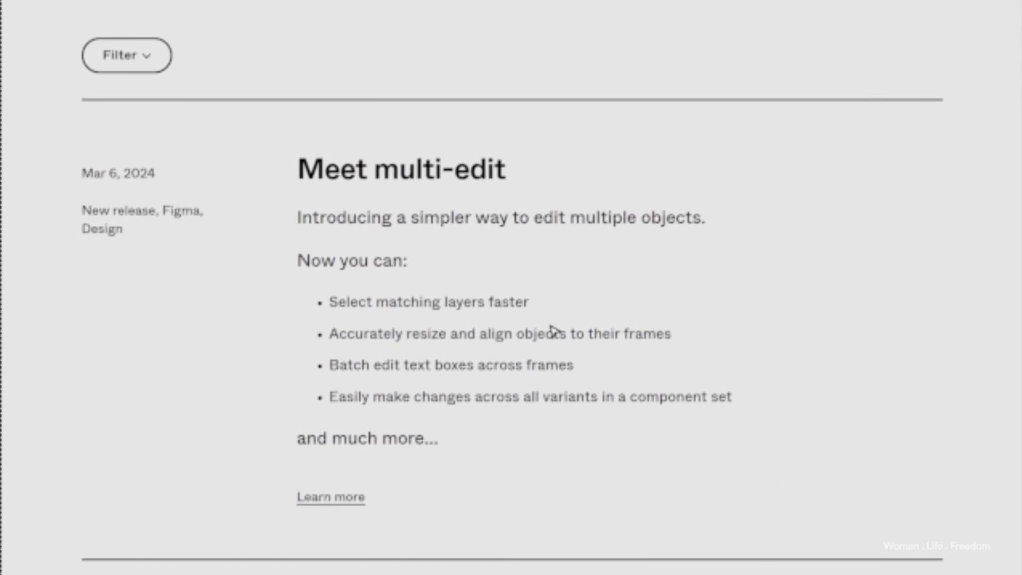
click(347, 502)
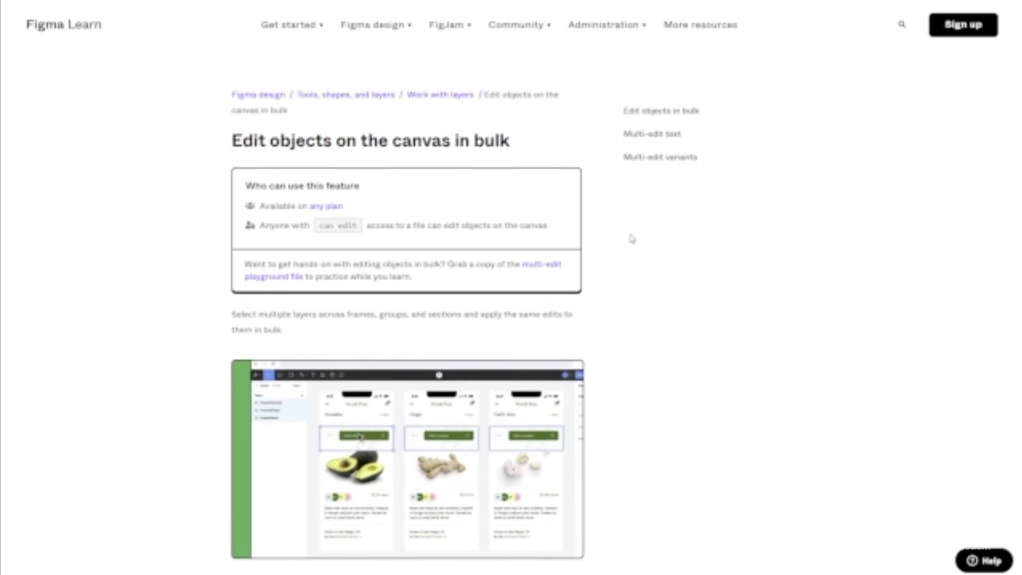
scroll(634, 237, down, 18)
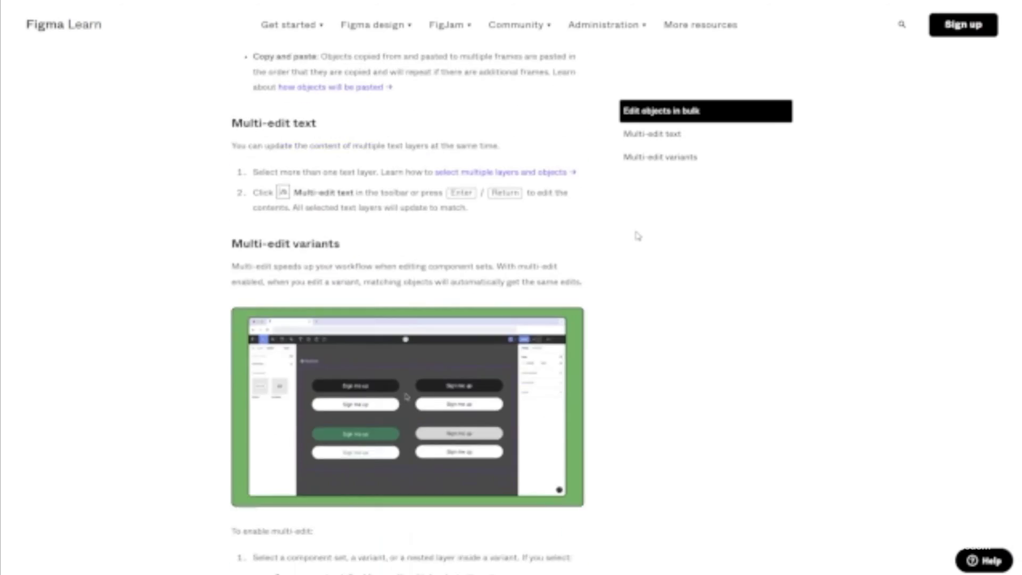
scroll(638, 236, down, 7)
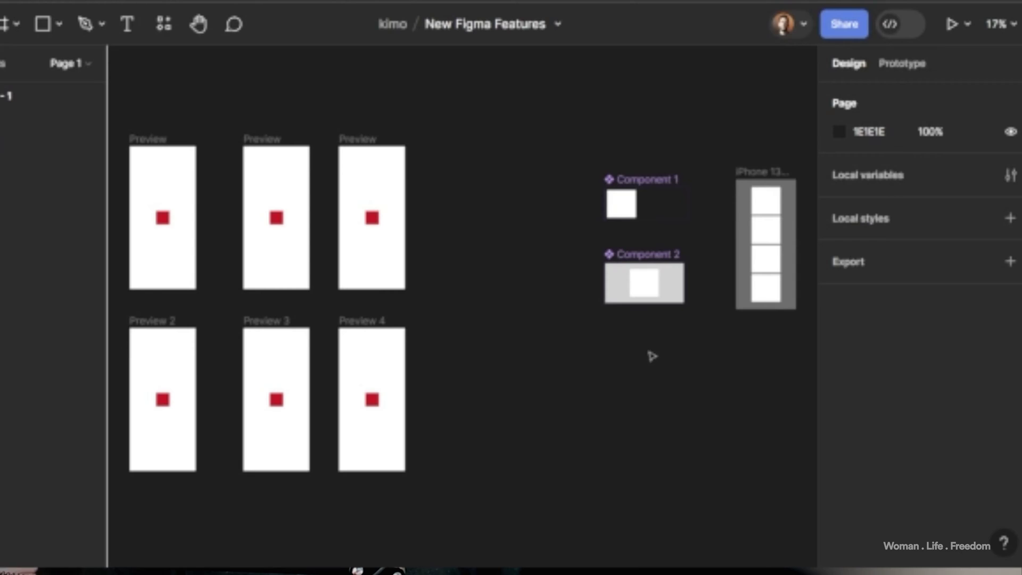
Step: Set the file's prototype preview device to iPhone 14
click(742, 172)
click(915, 64)
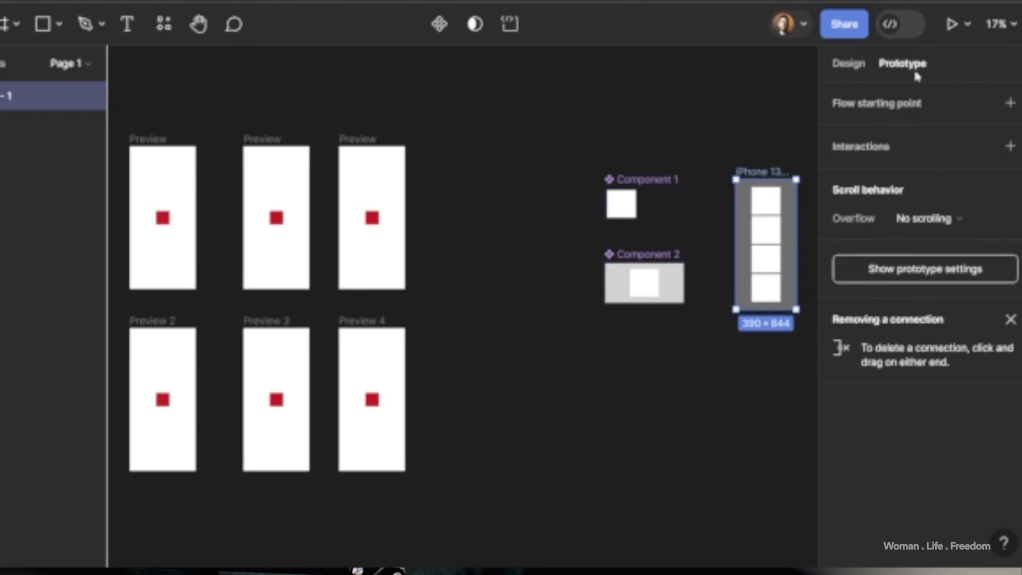
click(683, 139)
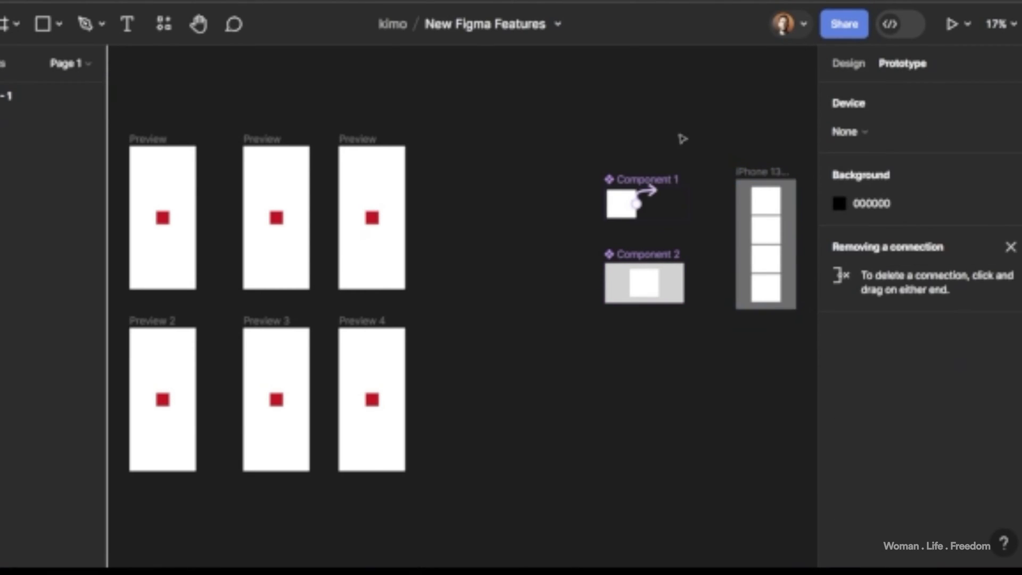
click(861, 136)
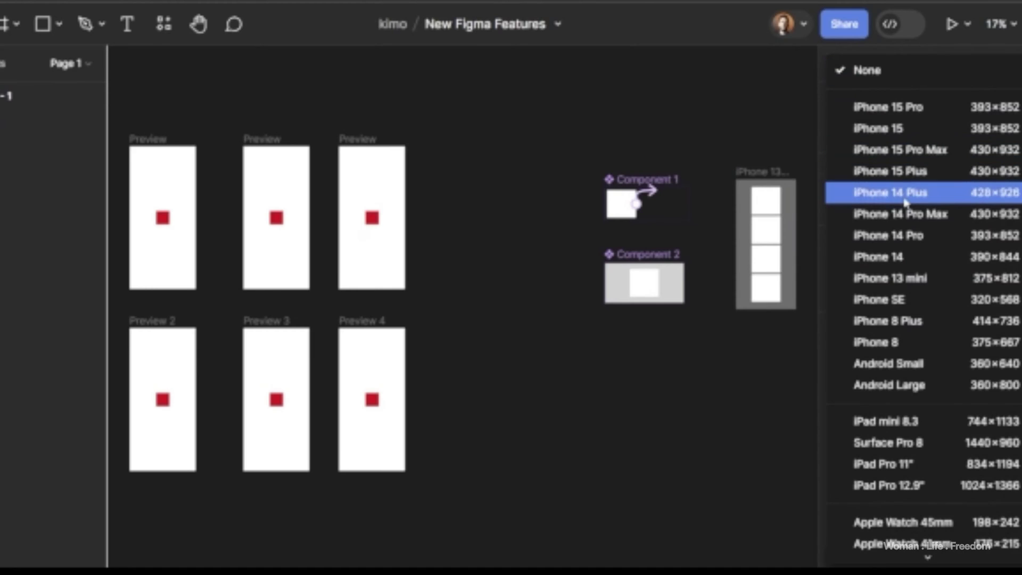
click(925, 257)
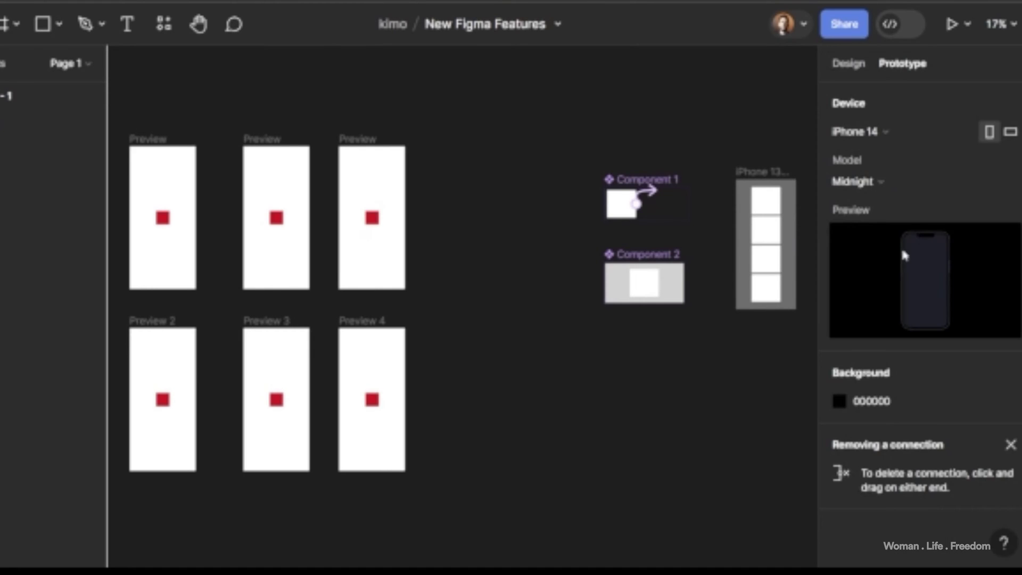
Step: Play the iPhone frame in a centred inline canvas preview and tap the top card
click(792, 196)
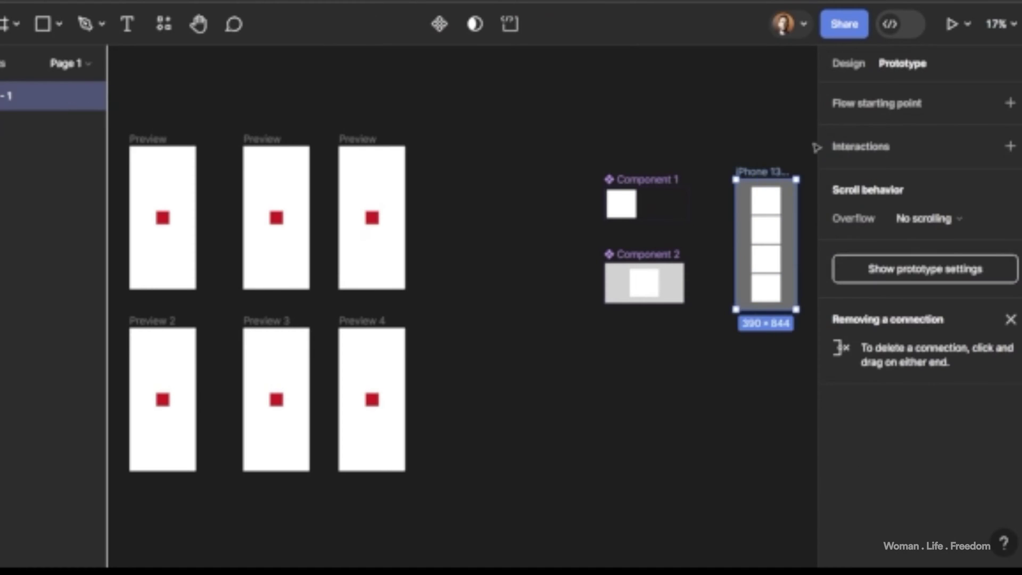
click(966, 25)
click(912, 89)
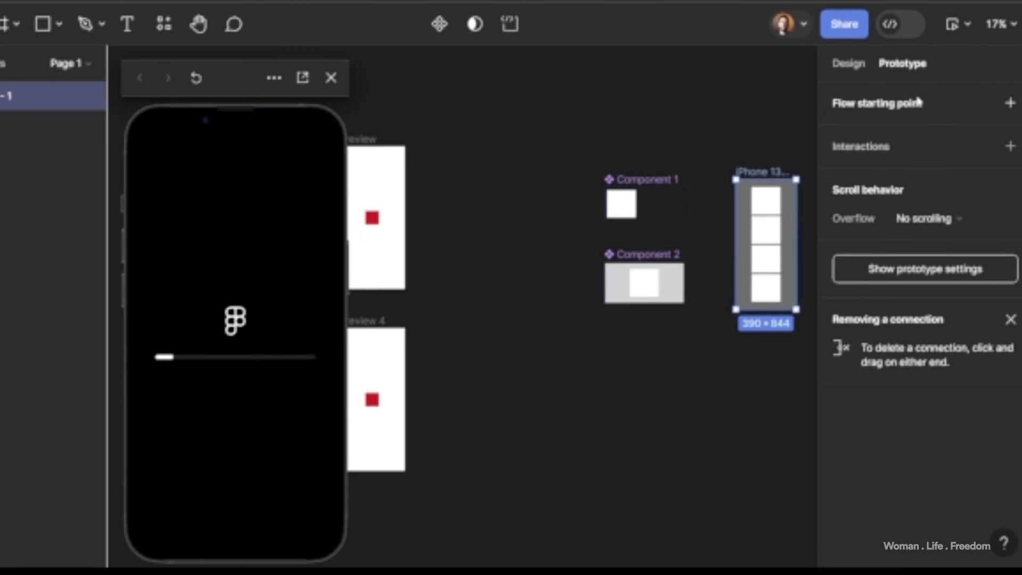
drag(237, 77, 593, 85)
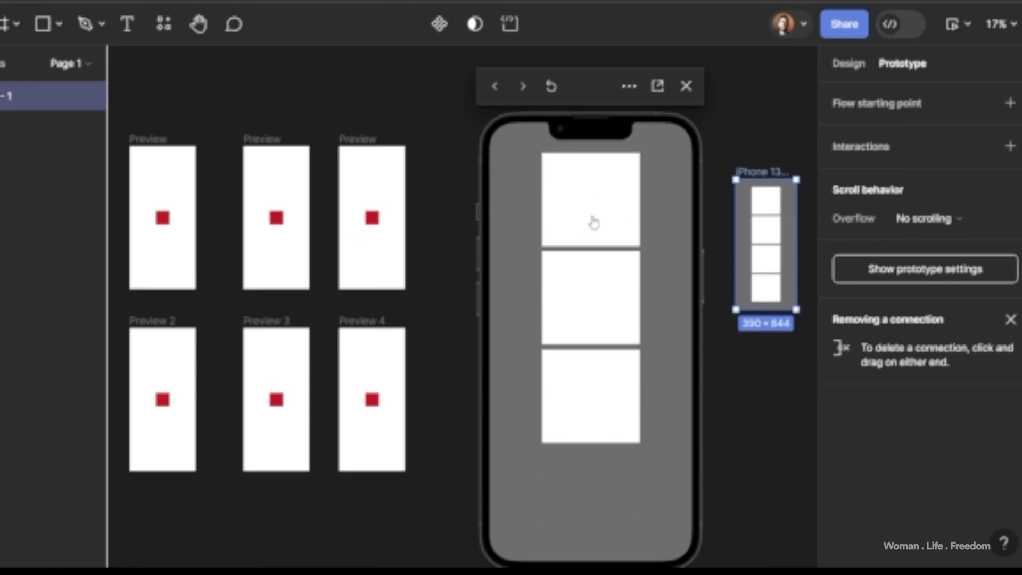
click(605, 297)
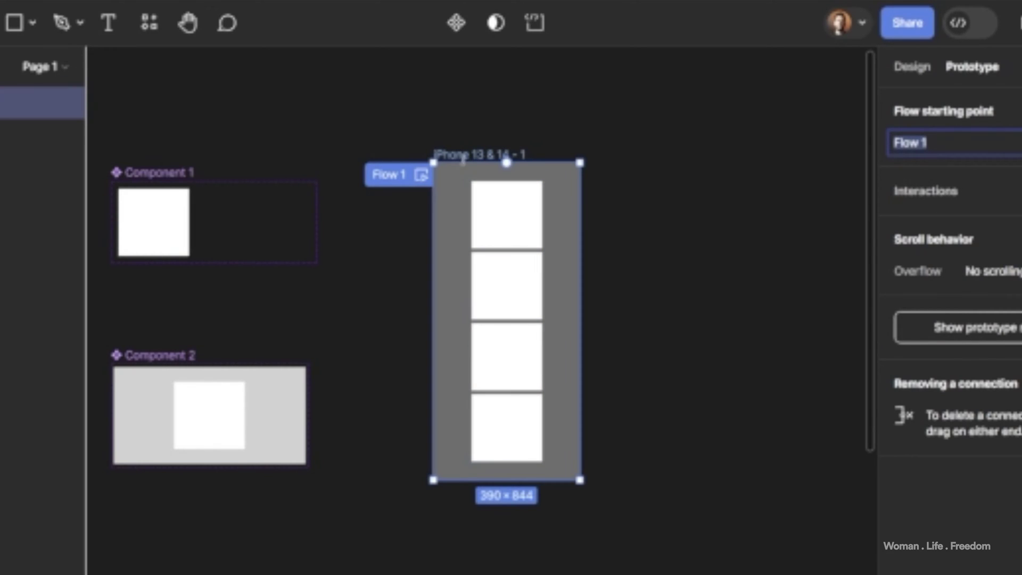
Step: Alt-drag a copy of the iPhone frame to its right, then move Flow 1 onto the copy and back
alt+drag(461, 158, 712, 159)
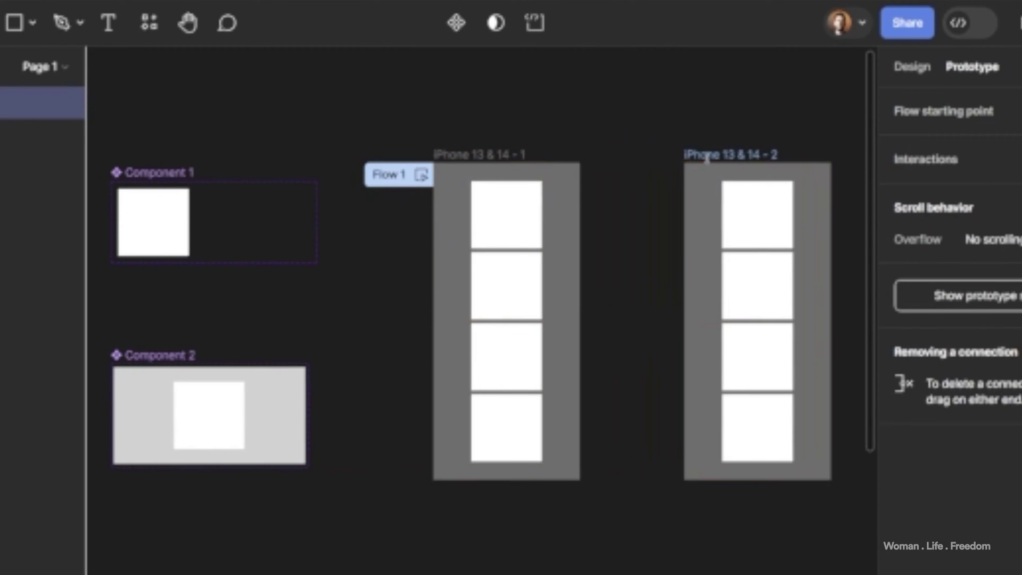
drag(405, 175, 710, 191)
drag(641, 176, 418, 198)
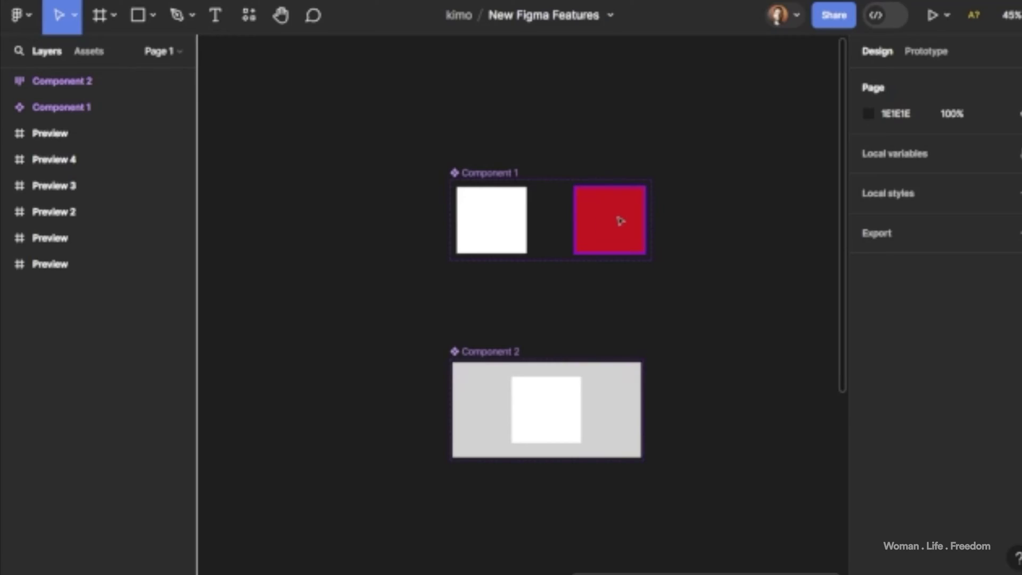
Step: Give the red variant 2 of Component 1 a height of 0
click(620, 220)
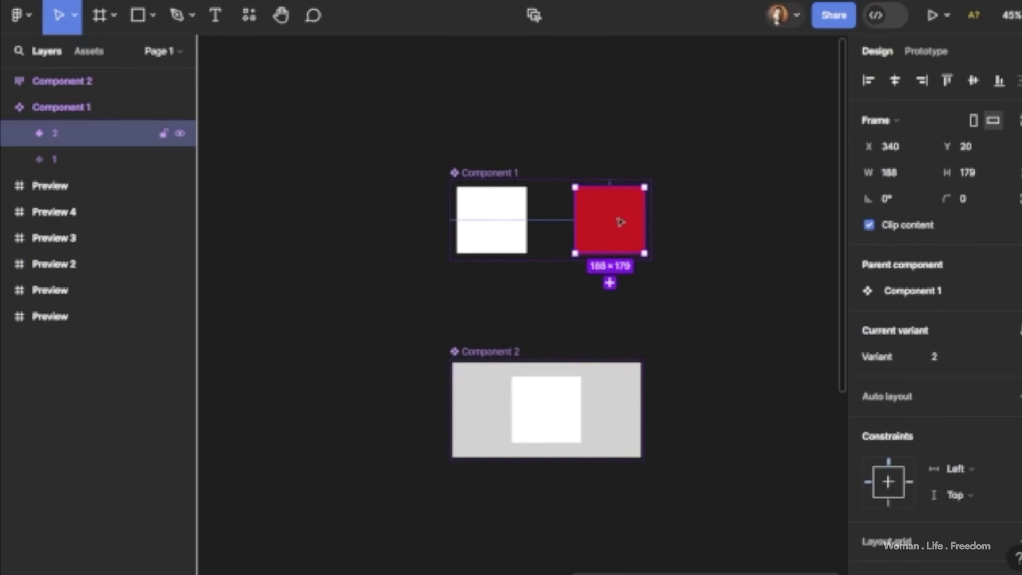
drag(619, 249, 642, 191)
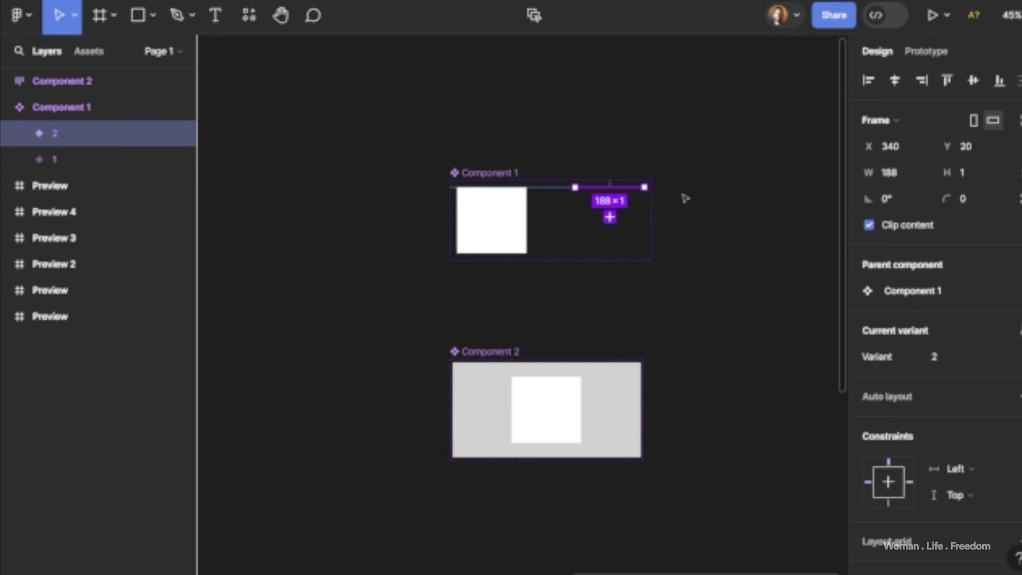
text(0)
key(Return)
Step: Add an on-click Change to variant 2 interaction to variant 1
click(501, 216)
click(927, 52)
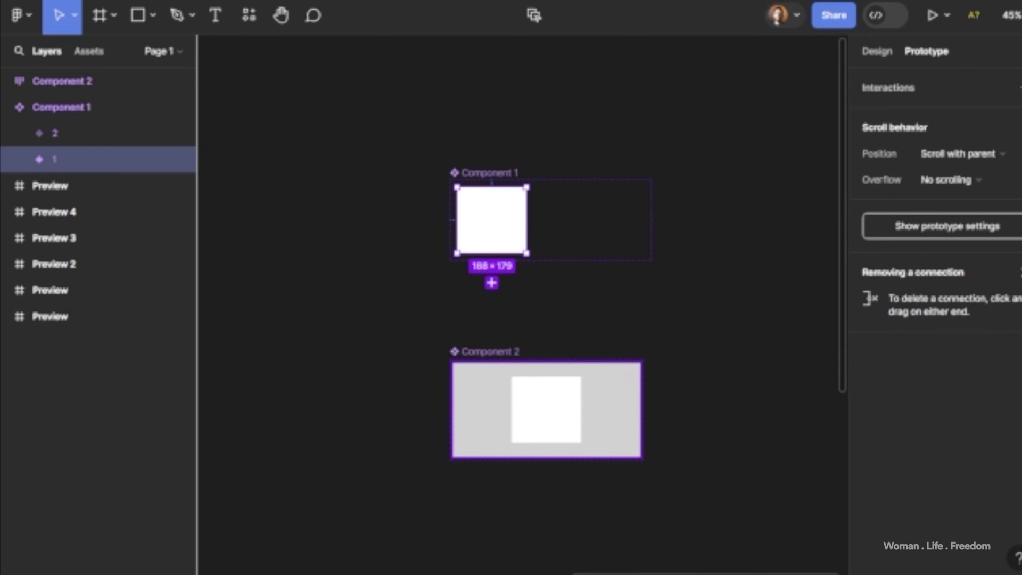
click(1017, 88)
click(728, 146)
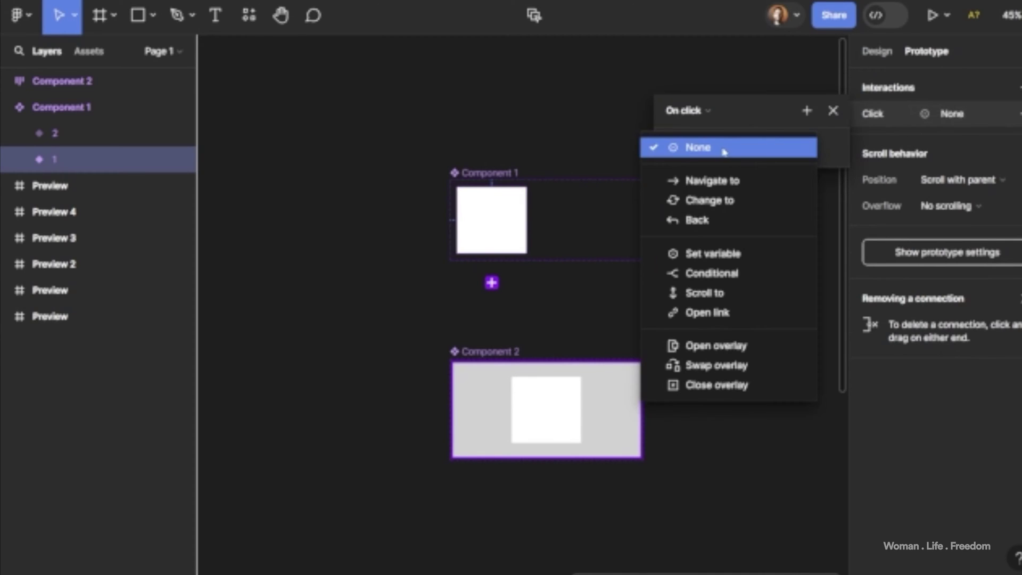
click(699, 201)
click(762, 173)
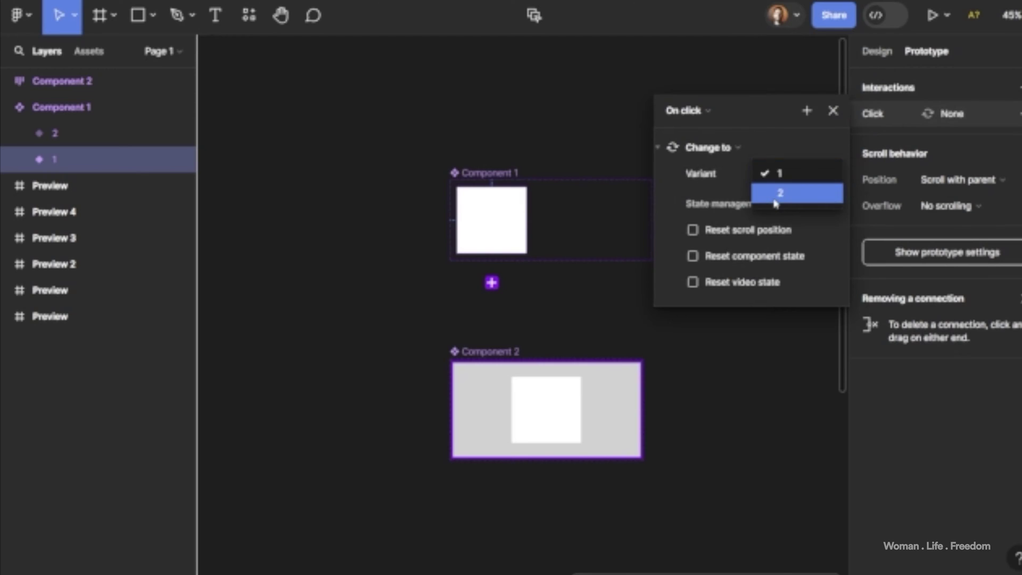
click(768, 193)
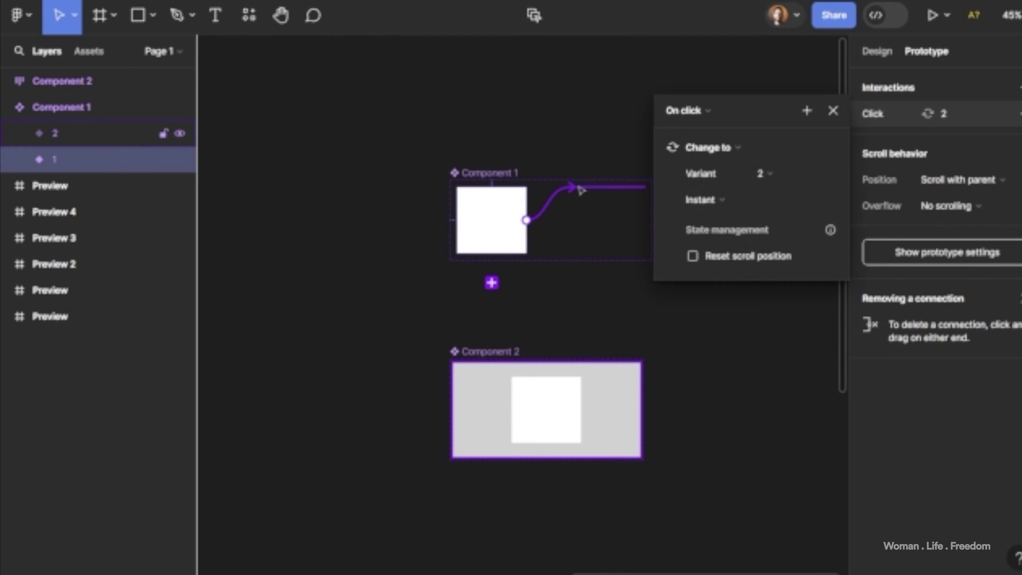
click(534, 305)
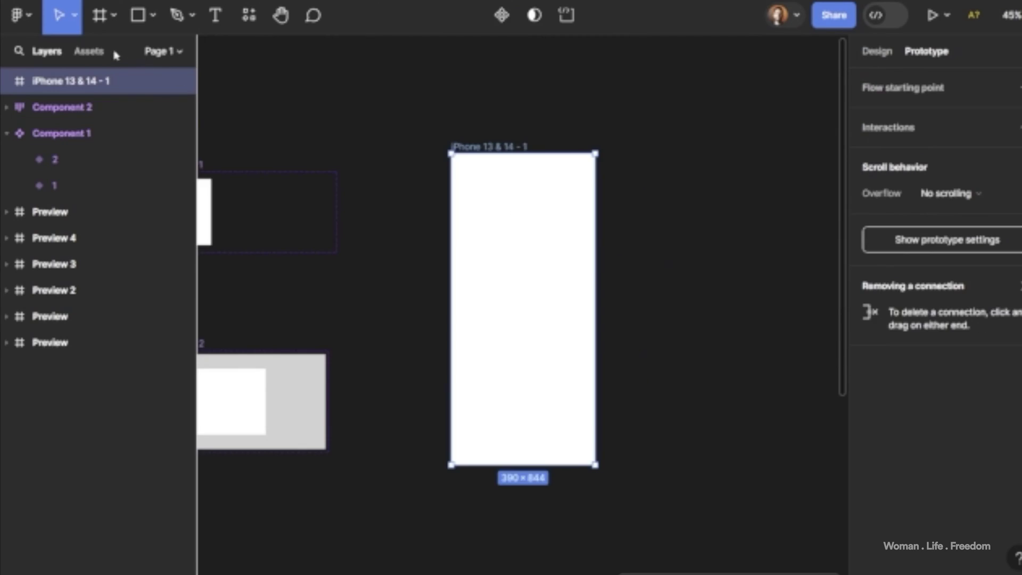
Step: Insert a Component 1 instance from Assets at the top of the iPhone frame
click(89, 52)
click(71, 231)
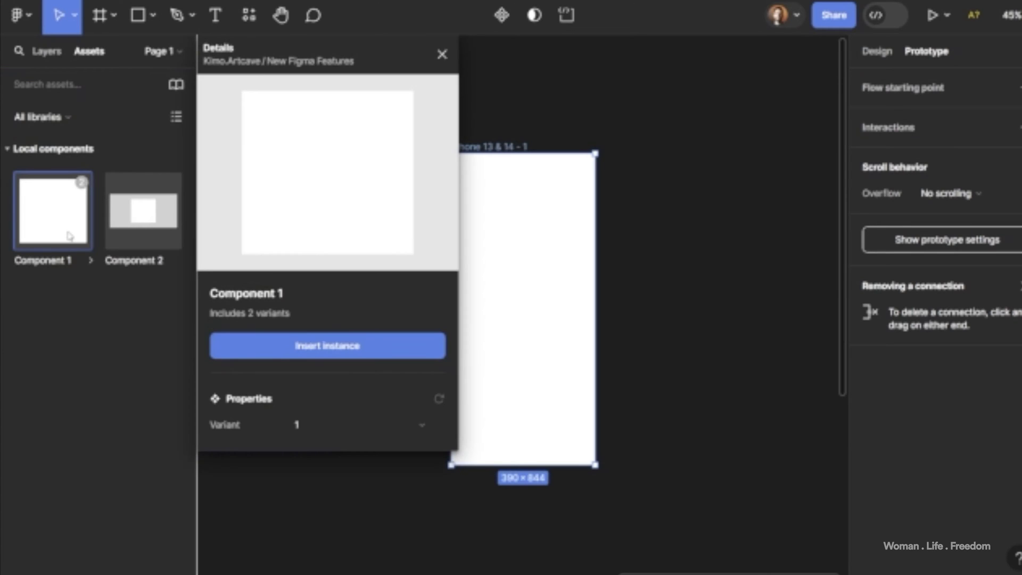
click(355, 352)
drag(541, 321, 532, 209)
Step: Click through the stacked cards in the preview to dismiss them one by one
click(486, 147)
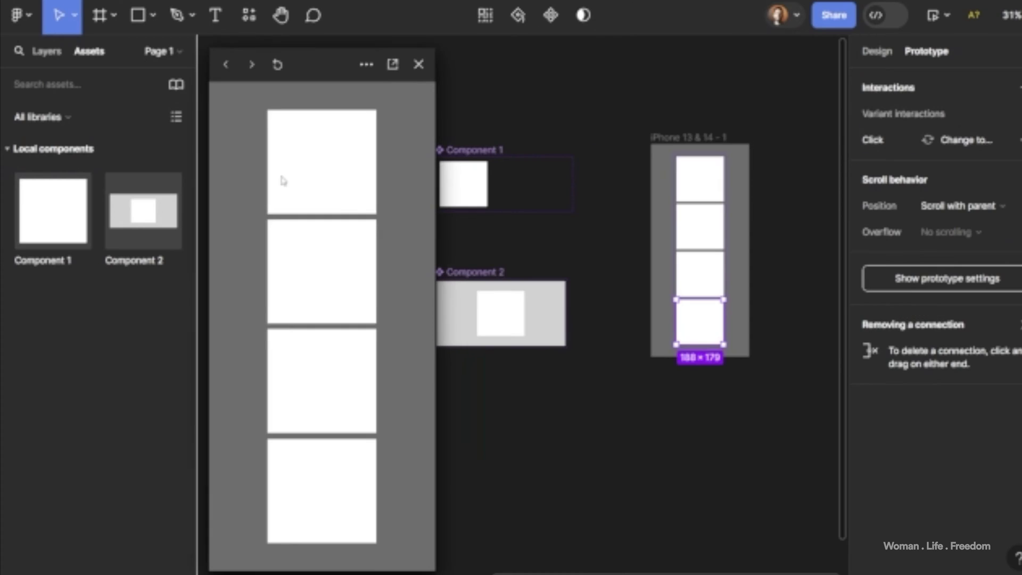
click(284, 181)
click(298, 178)
click(310, 179)
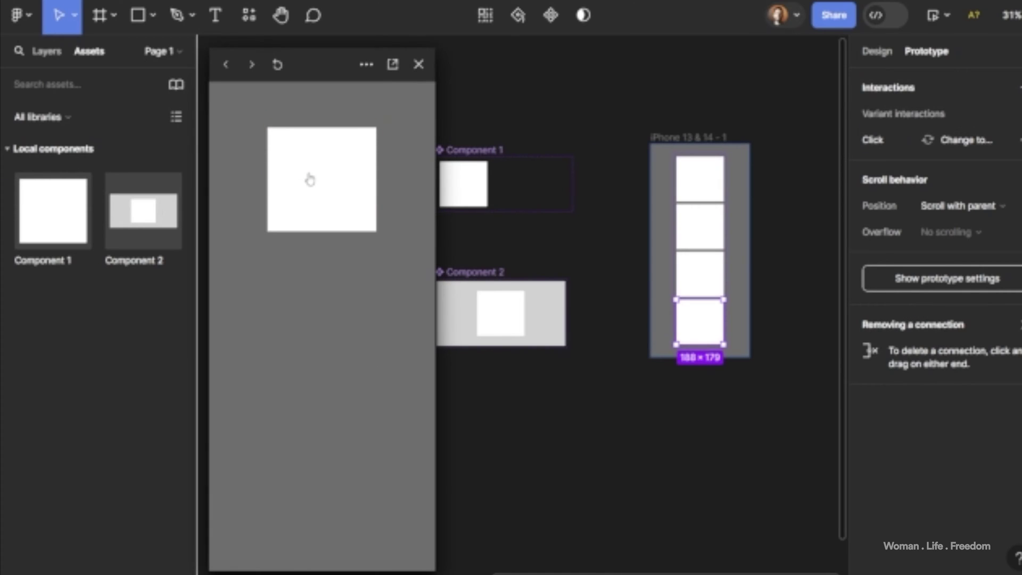
click(310, 276)
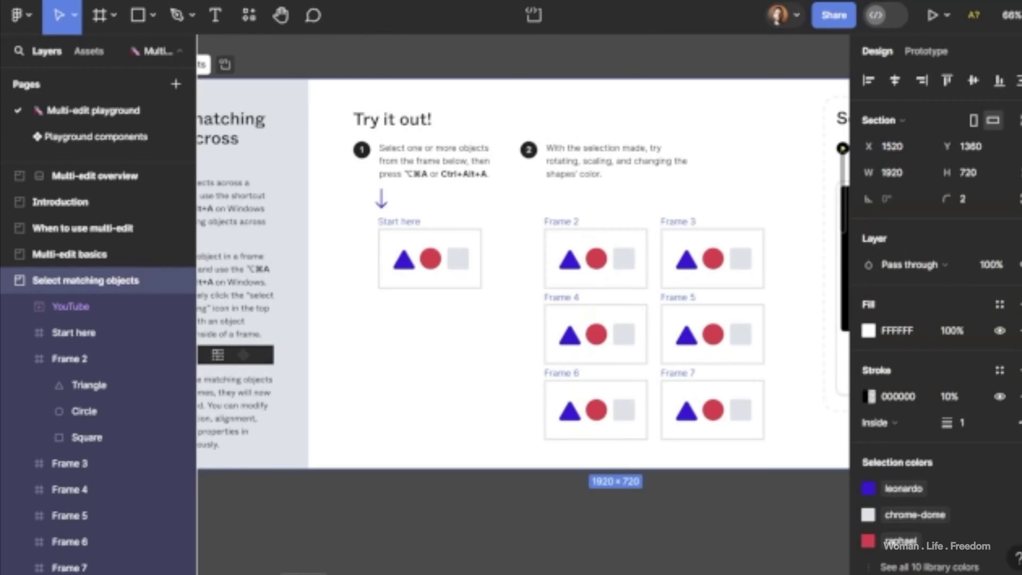
Step: Select the matching triangles and circles in all frames and move them up together
click(406, 296)
click(408, 260)
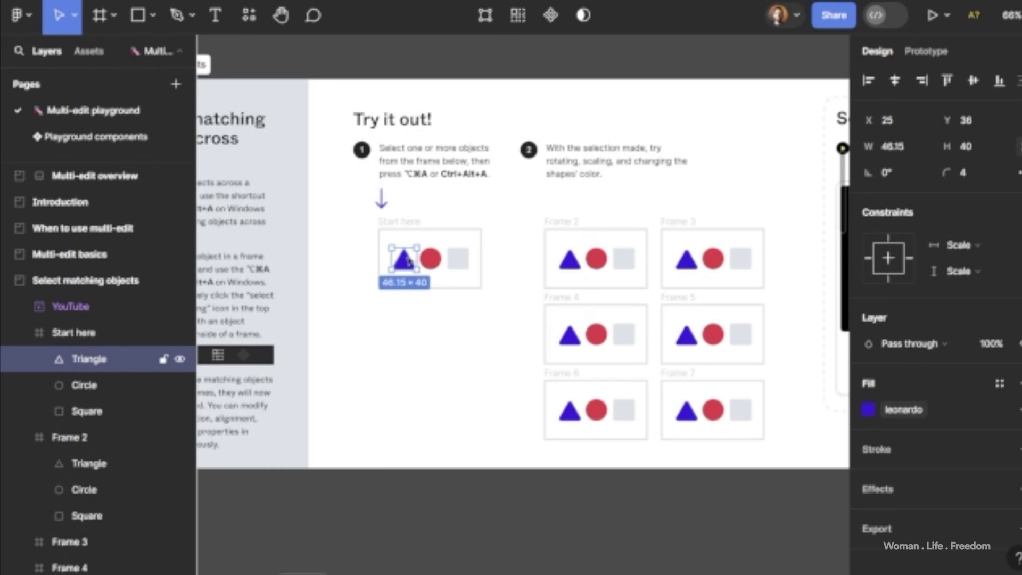
key(ctrl+alt+a)
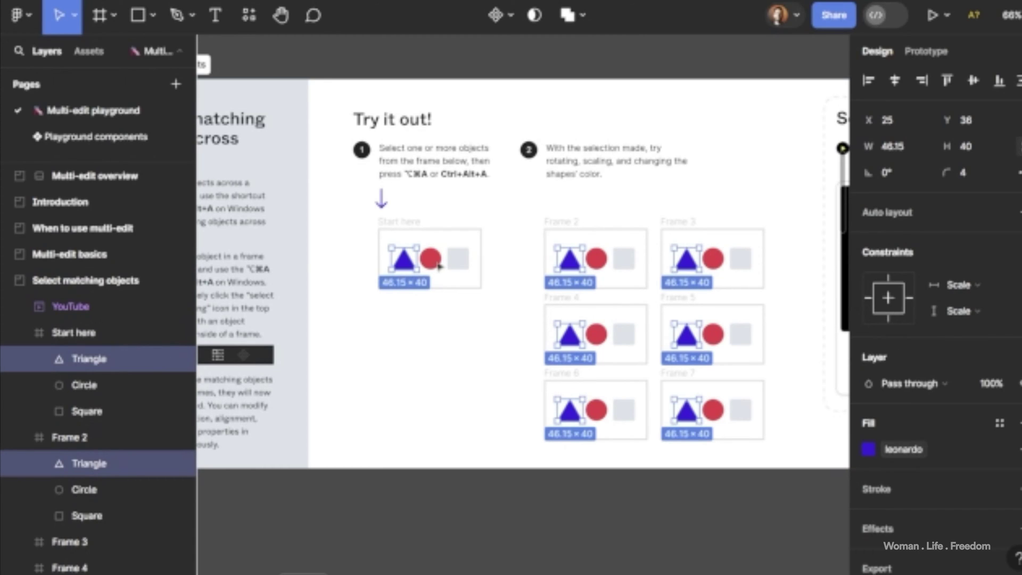
click(431, 259)
key(alt+super+a)
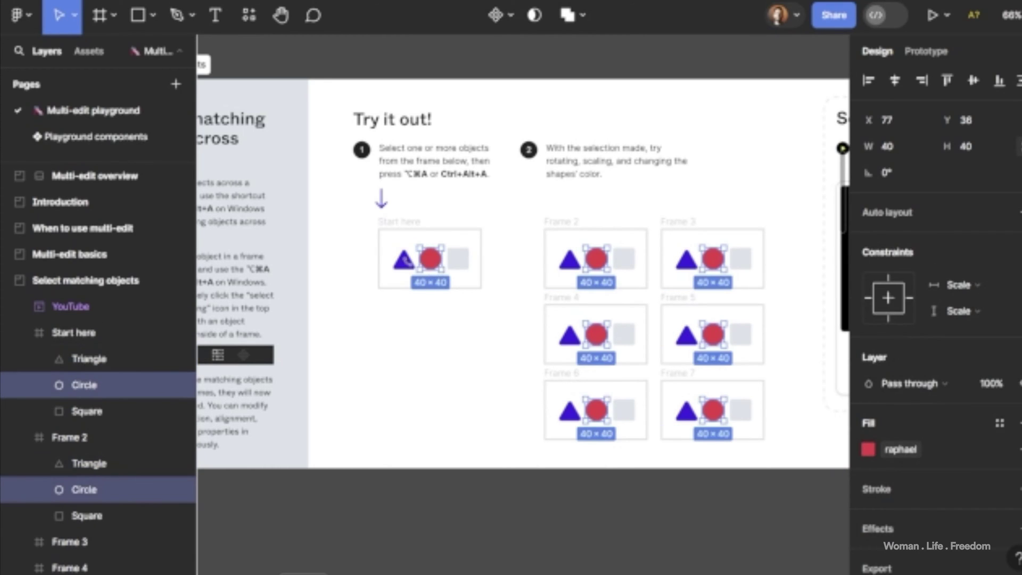
shift+click(407, 261)
key(alt+super+a)
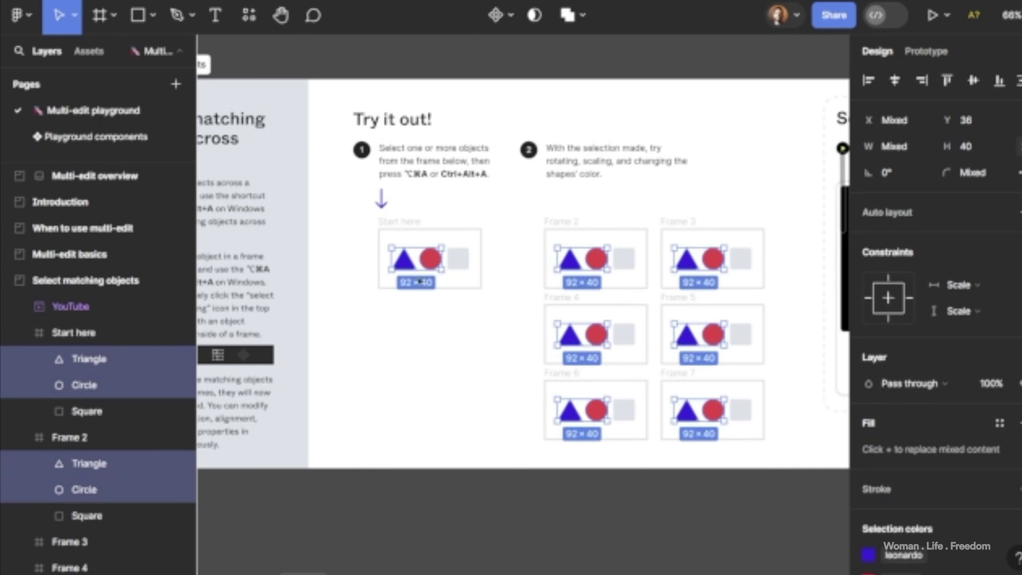
drag(434, 262, 426, 246)
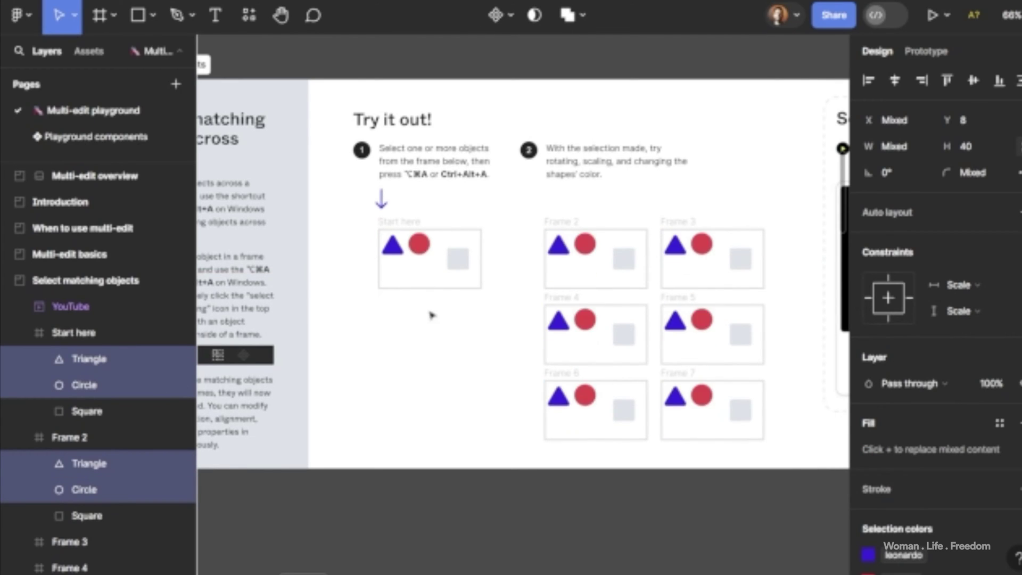
click(434, 324)
Step: Select the matching first blue diamonds in three frames and move them right
scroll(434, 324, down, 5)
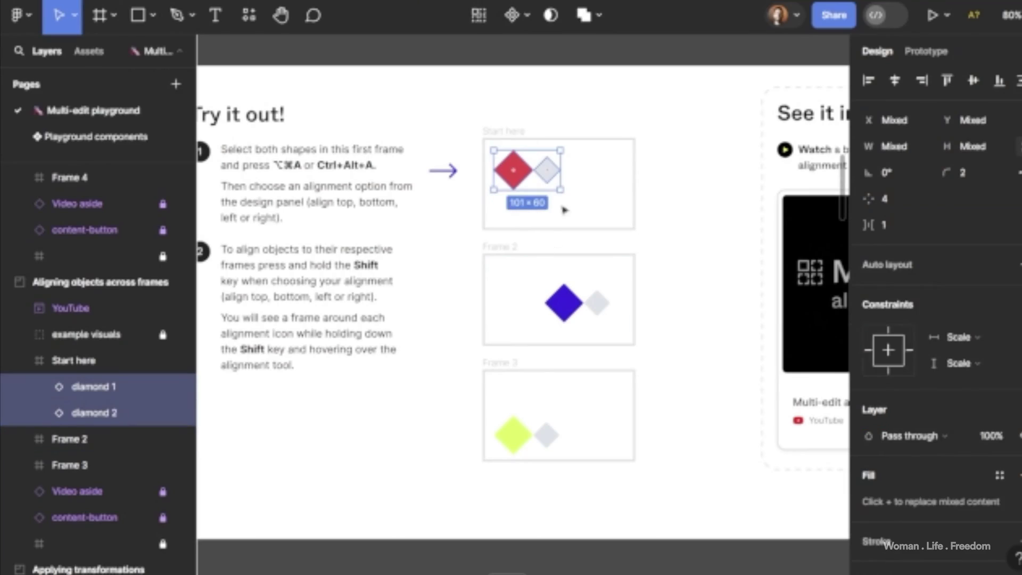
click(549, 228)
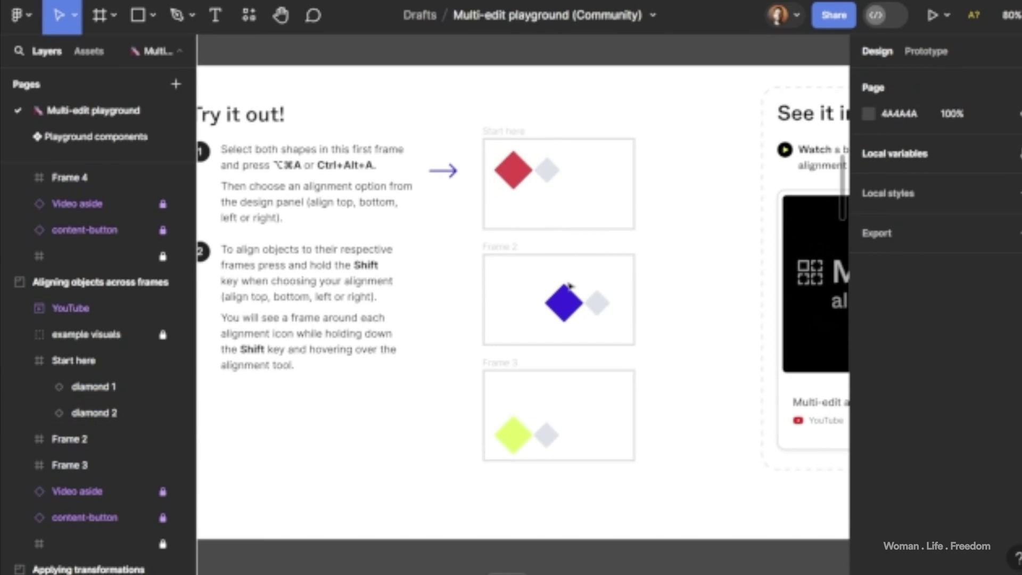
click(565, 299)
key(alt+super+a)
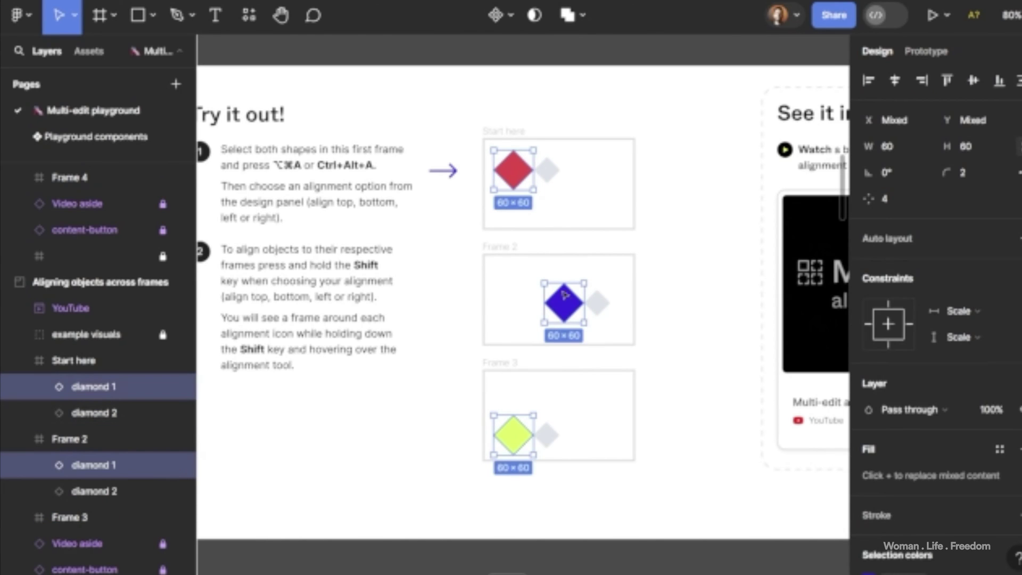
drag(525, 172, 567, 173)
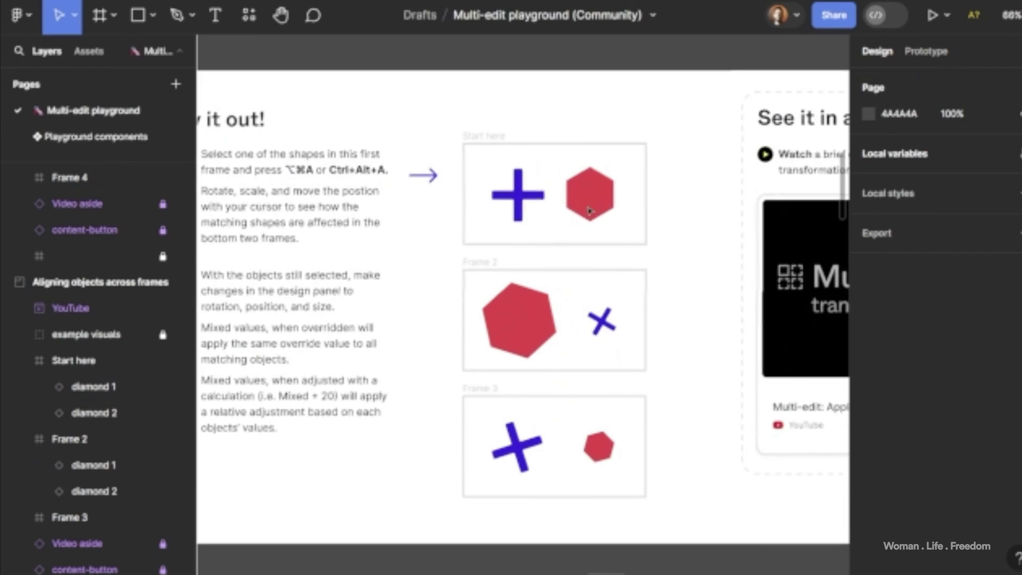
Step: Select the matching blue crosses in all three frames and rotate them about 45°
click(515, 193)
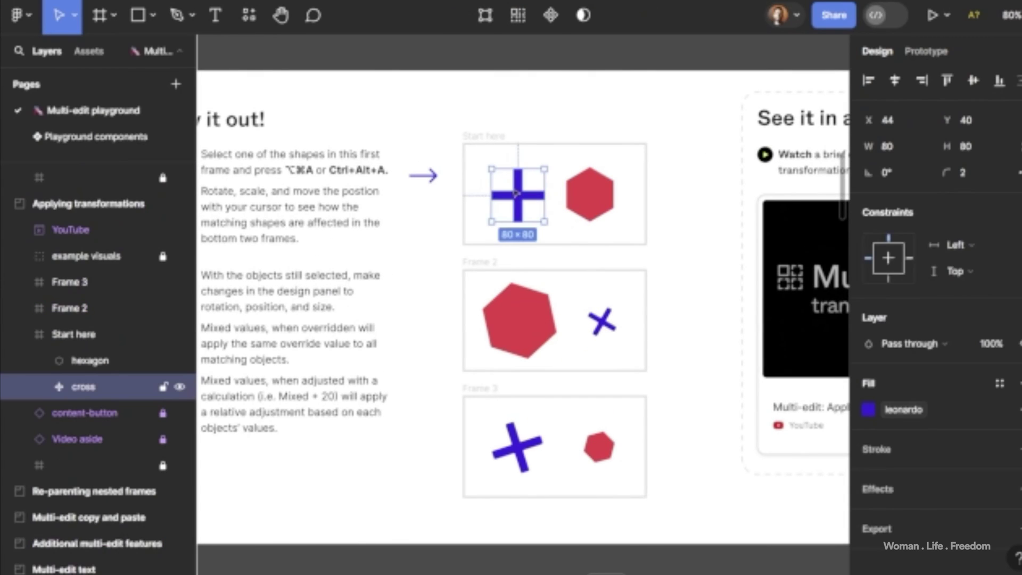
key(super+a)
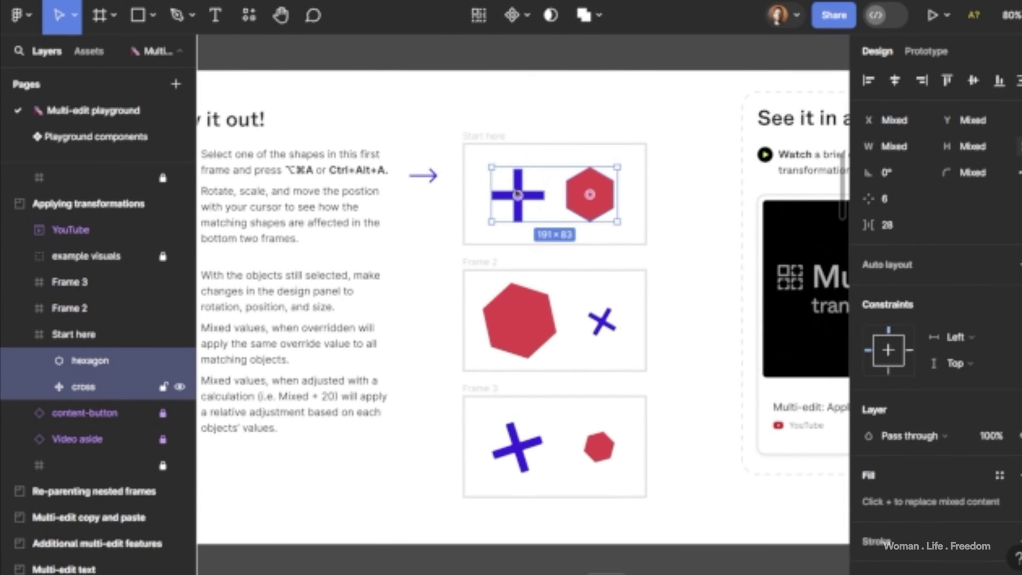
click(517, 195)
key(super+alt+a)
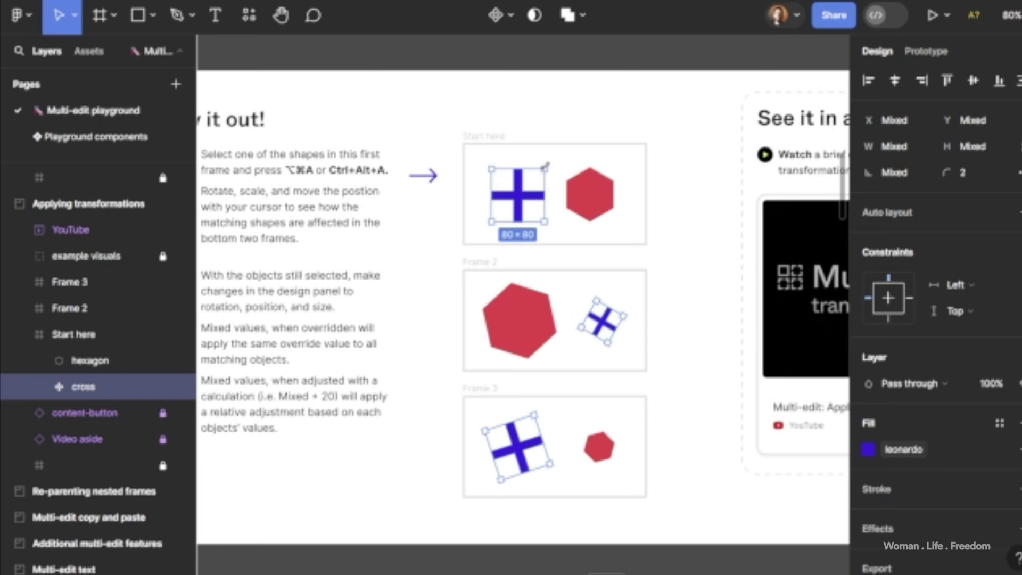
drag(548, 164, 515, 264)
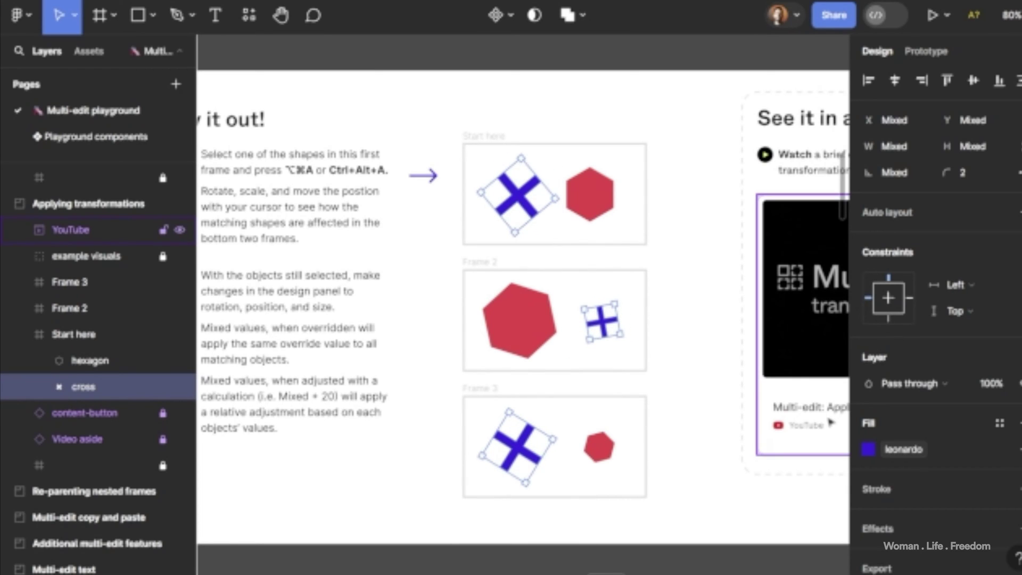
click(679, 331)
scroll(676, 333, down, 5)
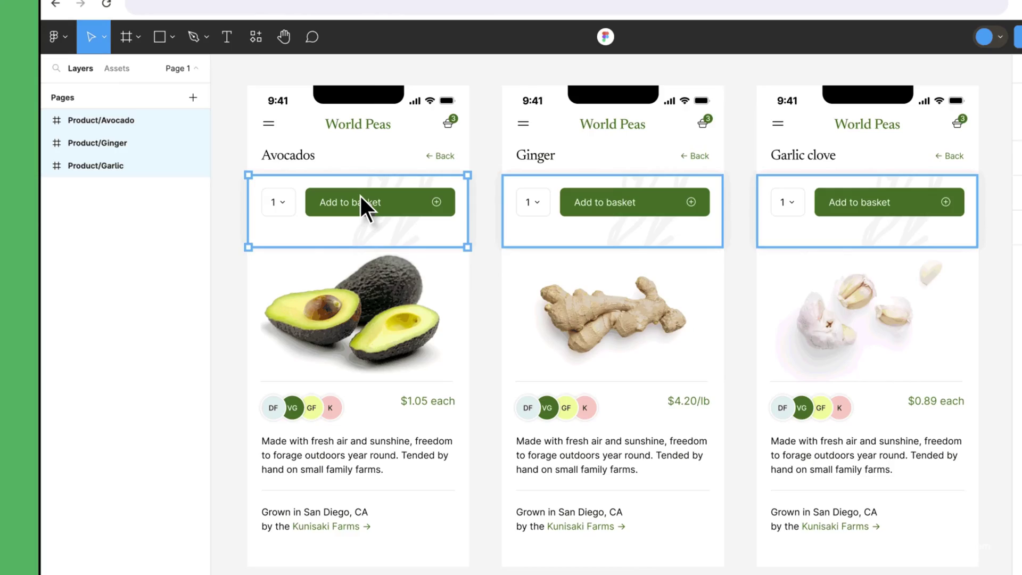
Step: Drag the basket rows to the bottom of every product screen, then select their Add to basket text layers
drag(360, 194, 369, 519)
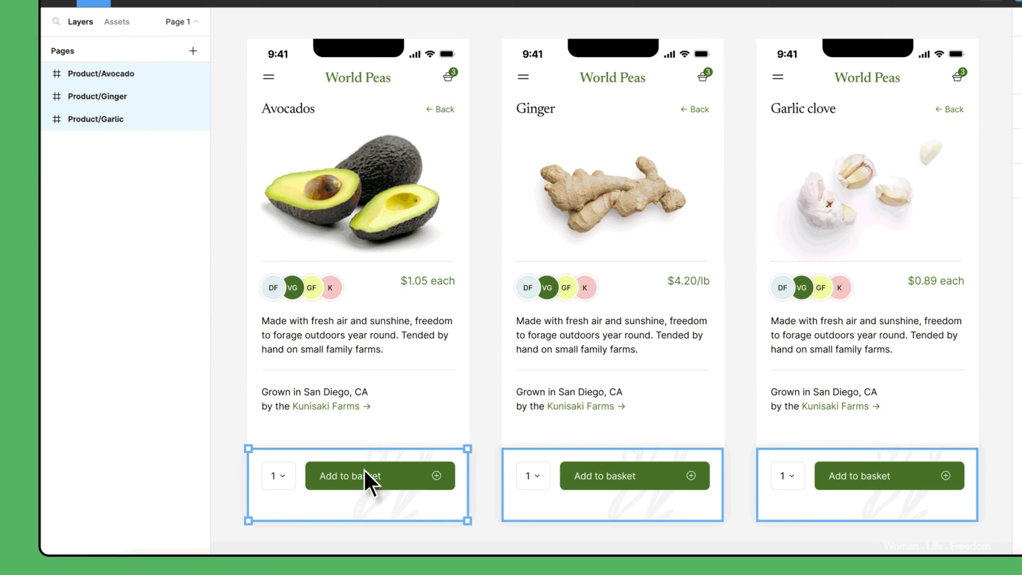
key(Return)
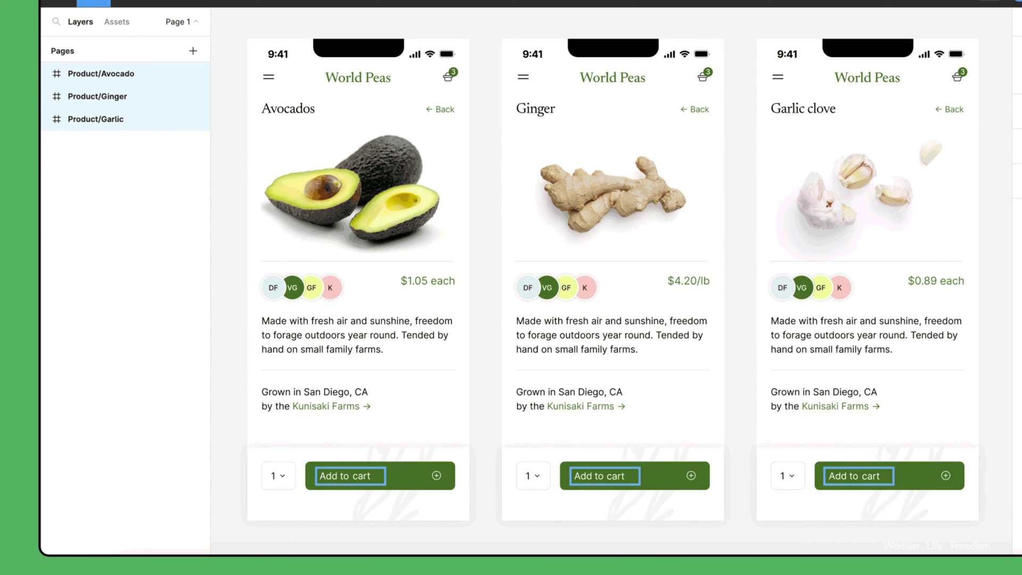
key(Tab)
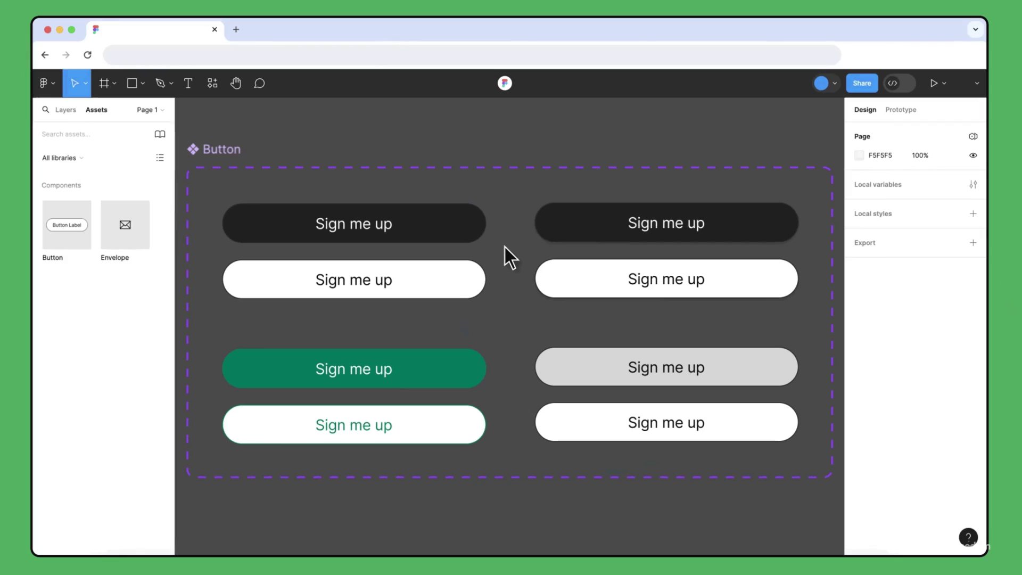
Step: Select all matching Sign me up buttons and drop the Envelope icon into them
click(433, 223)
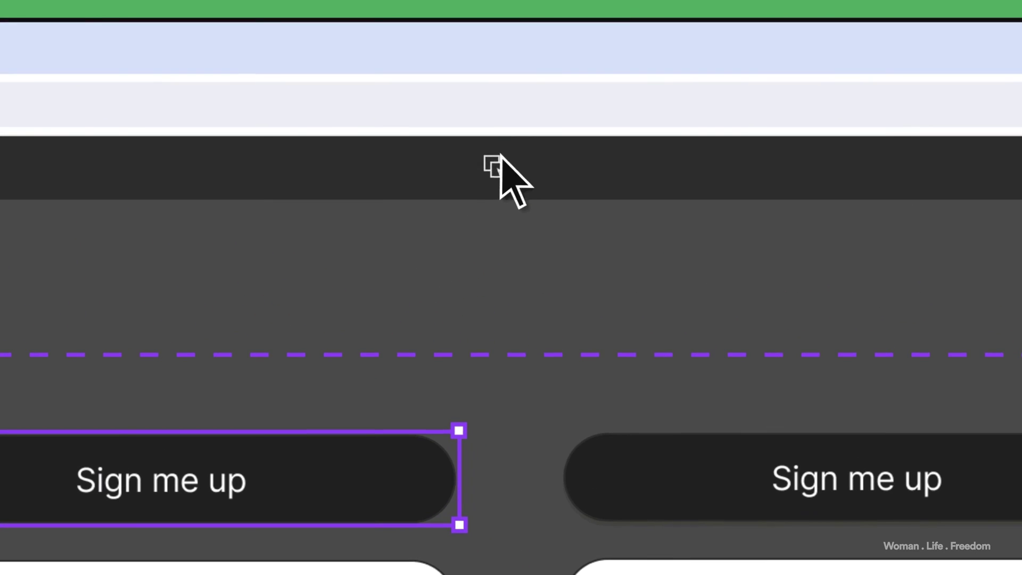
click(504, 81)
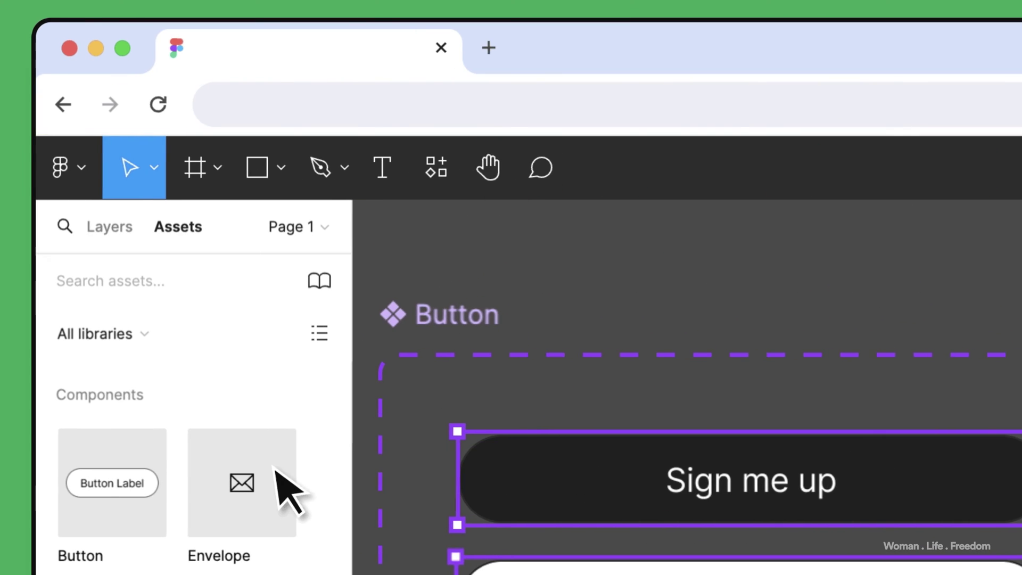
drag(285, 484, 279, 511)
drag(474, 265, 473, 266)
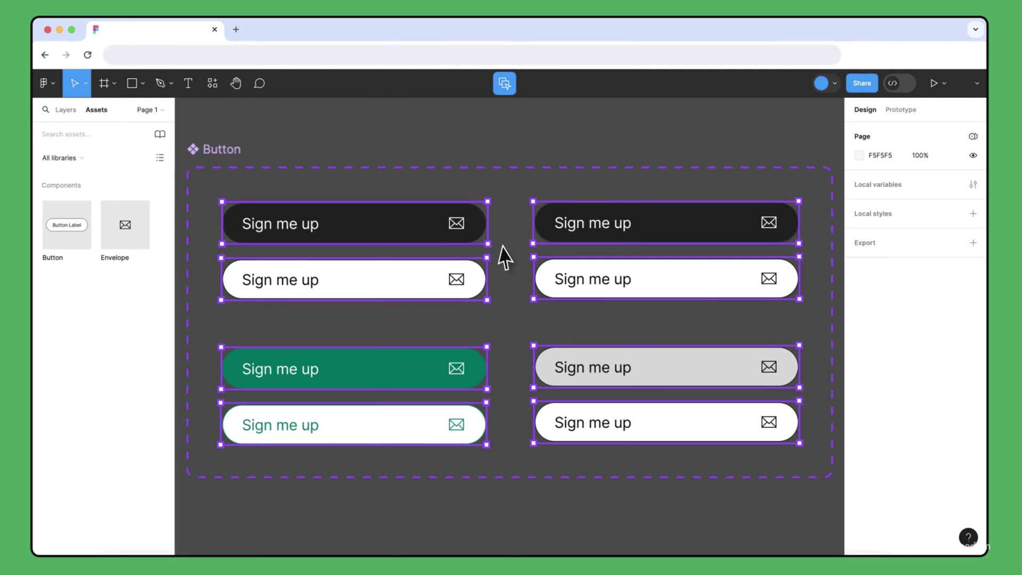
key(Escape)
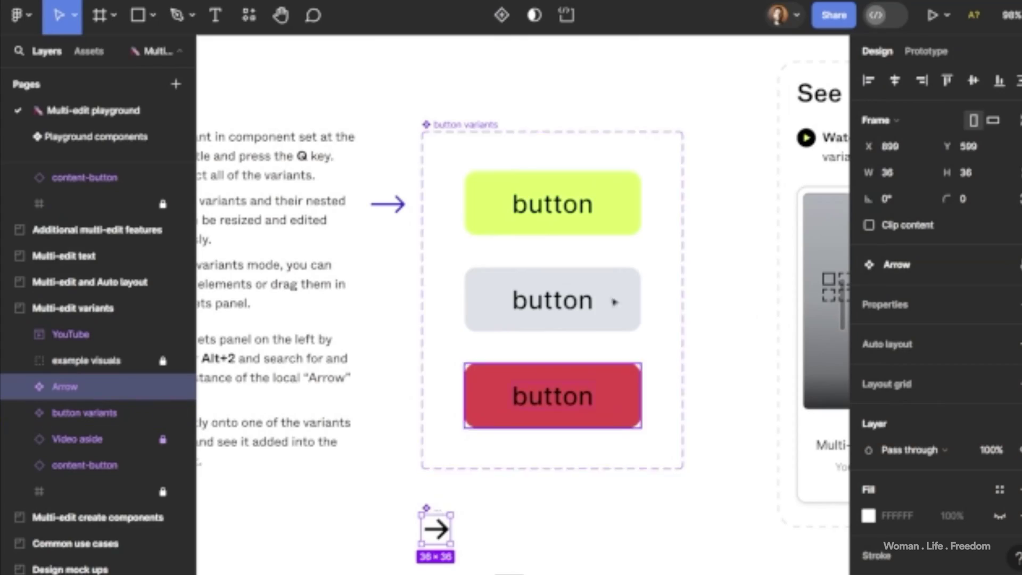
Step: Select the Hover, Pressed and Normal variants and paste the Arrow instance into each
click(586, 204)
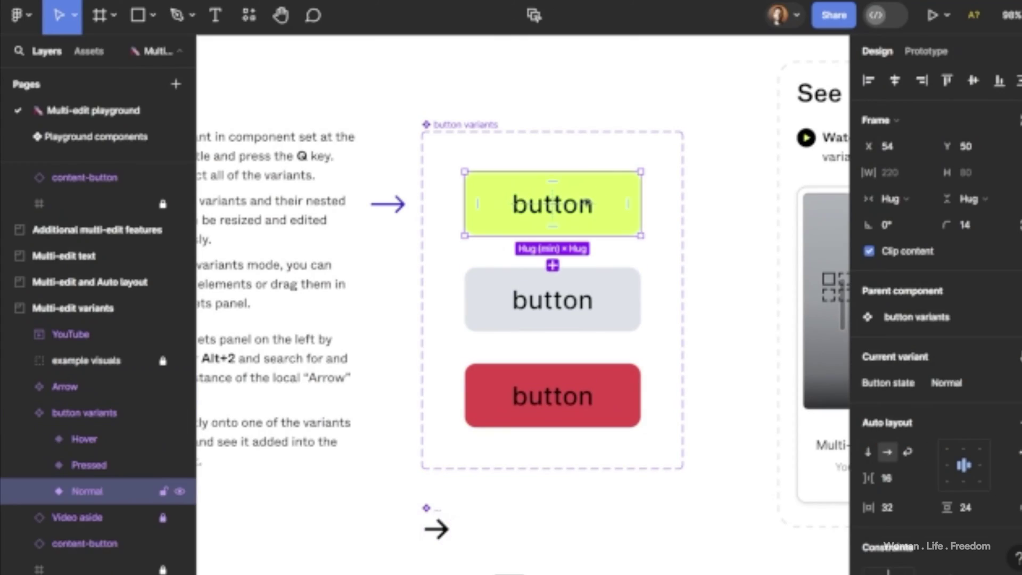
key(ctrl+a)
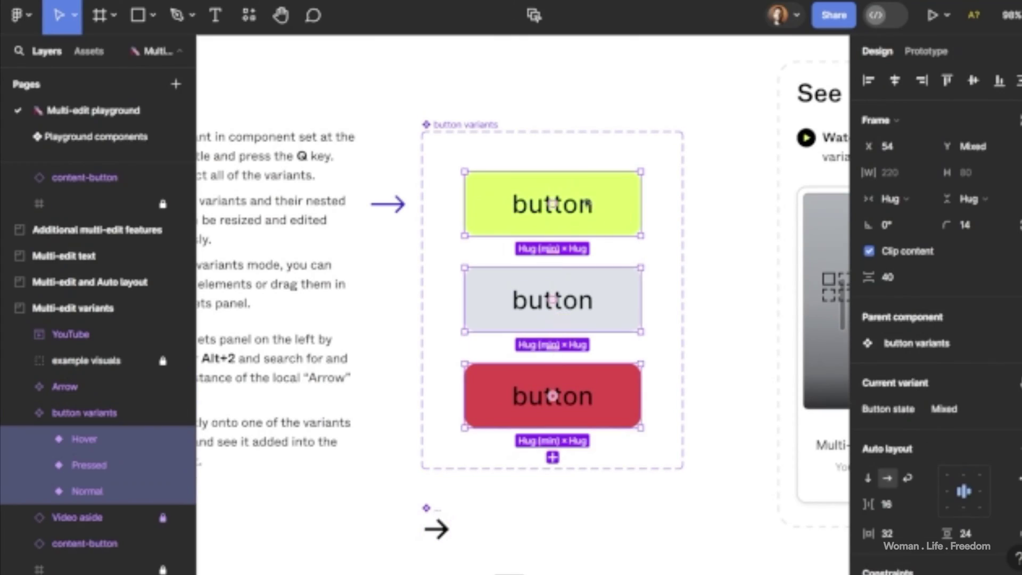
key(ctrl+v)
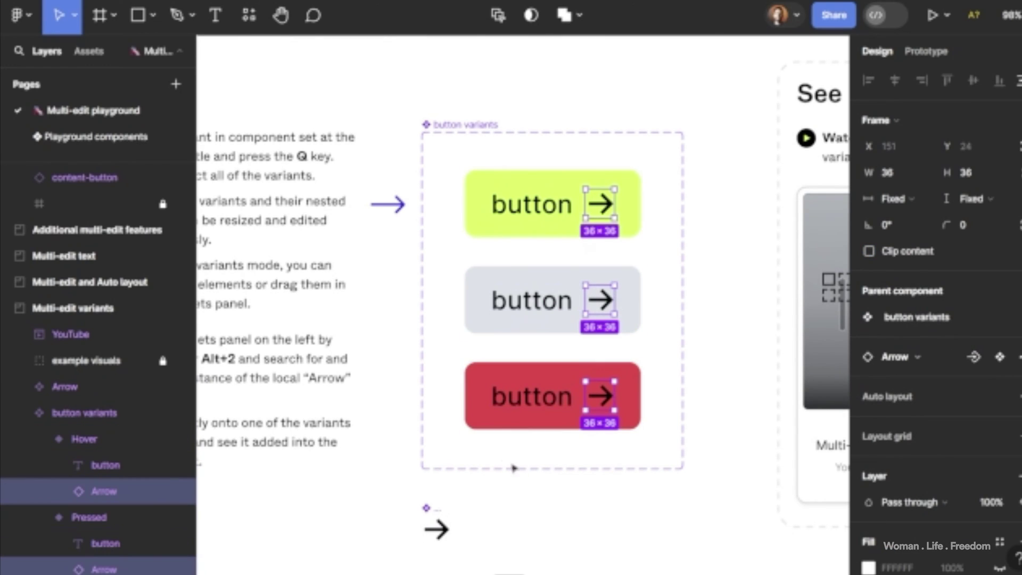